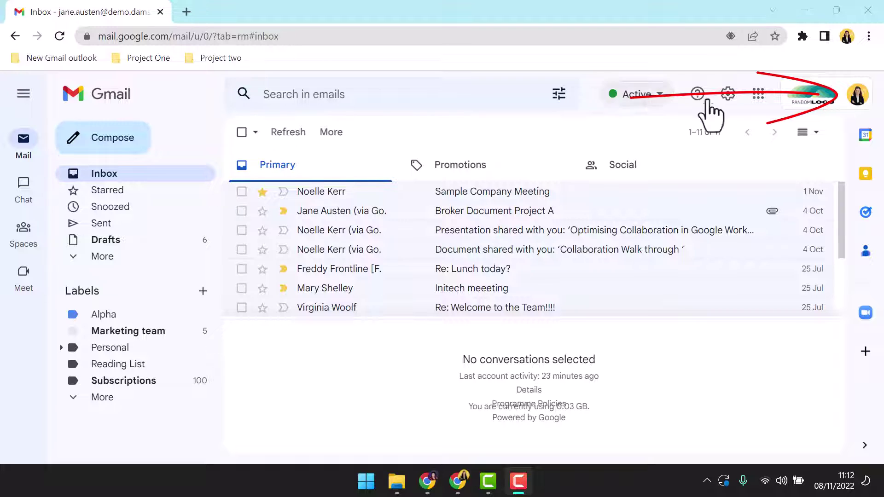
# Open the delegated Support inbox from the account list and start pinning the personal inbox tab
pyautogui.click(857, 92)
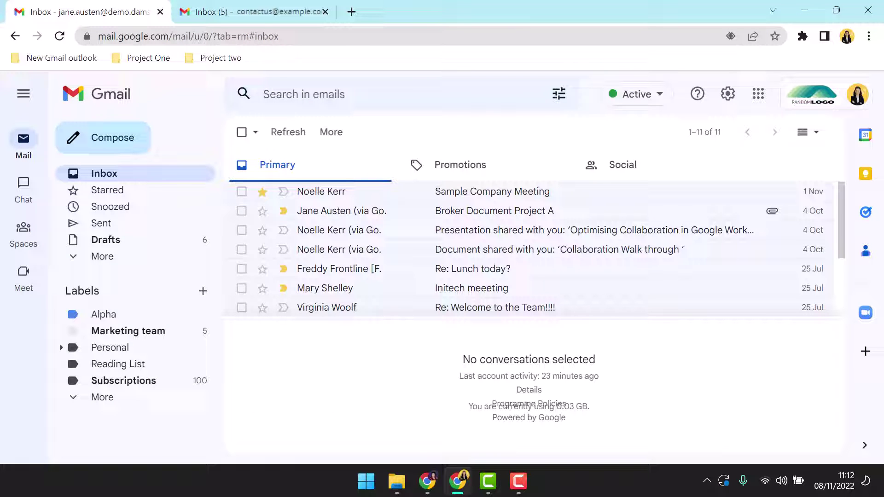
pyautogui.rightClick(111, 10)
# Pin all three Gmail inbox tabs and switch to the Contact Us inbox with 5 unread
pyautogui.click(138, 129)
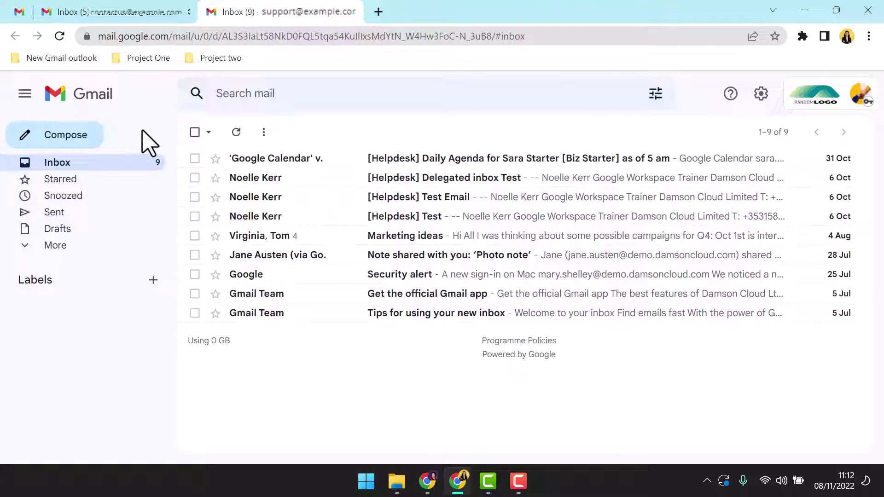
pyautogui.rightClick(114, 15)
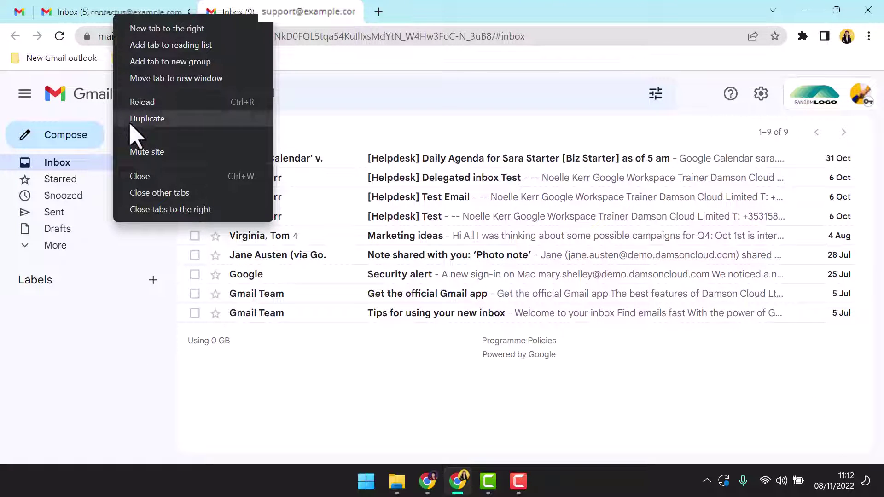
pyautogui.click(133, 133)
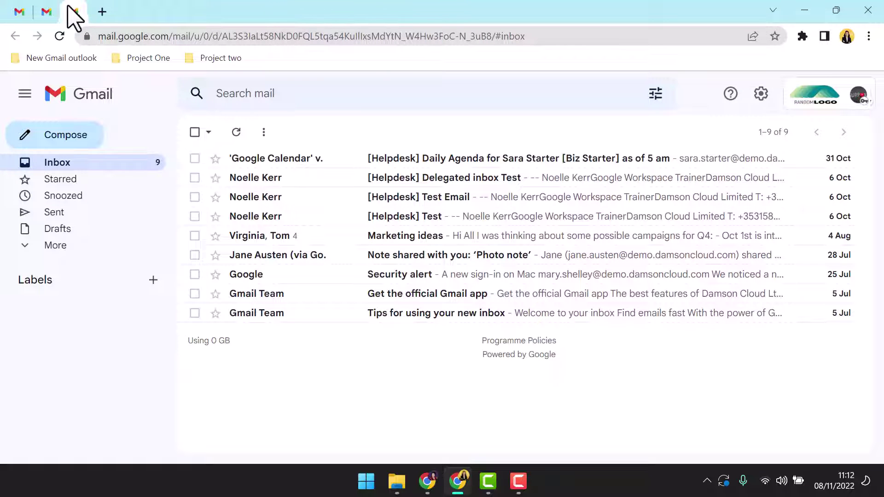
pyautogui.click(45, 13)
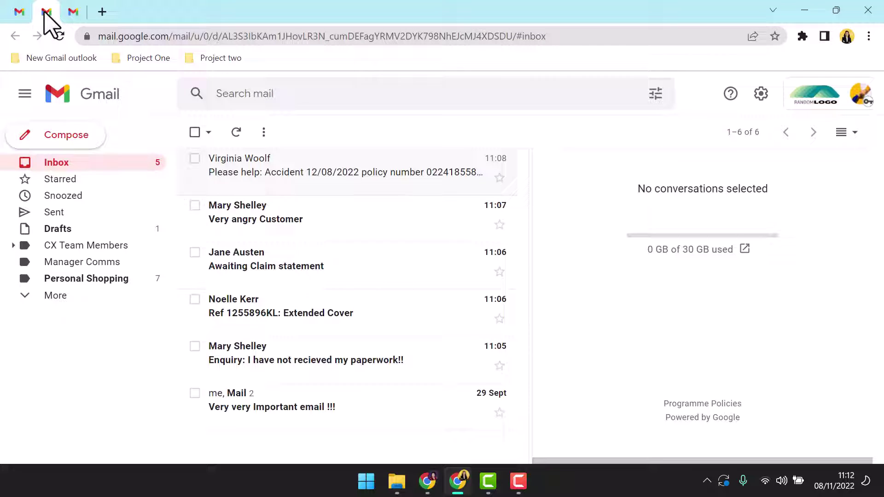
# Enable the Unread message icon in the Contact Us inbox's Advanced settings and save
pyautogui.click(761, 94)
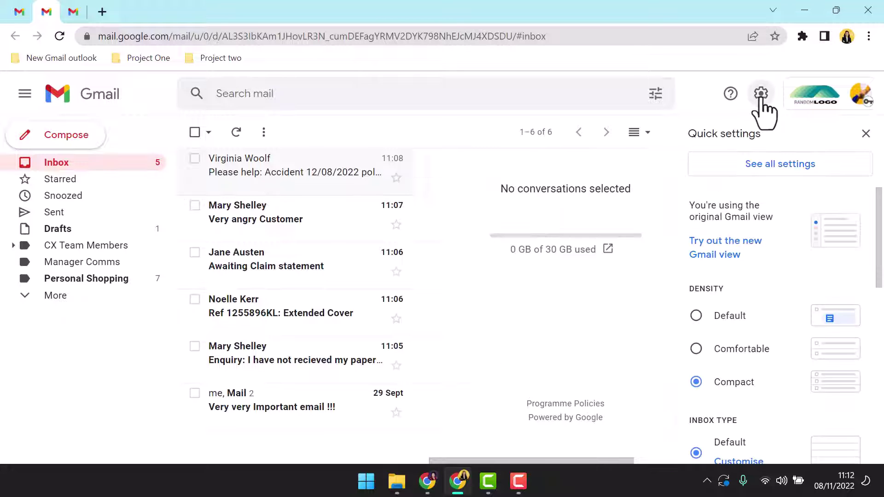
pyautogui.click(781, 168)
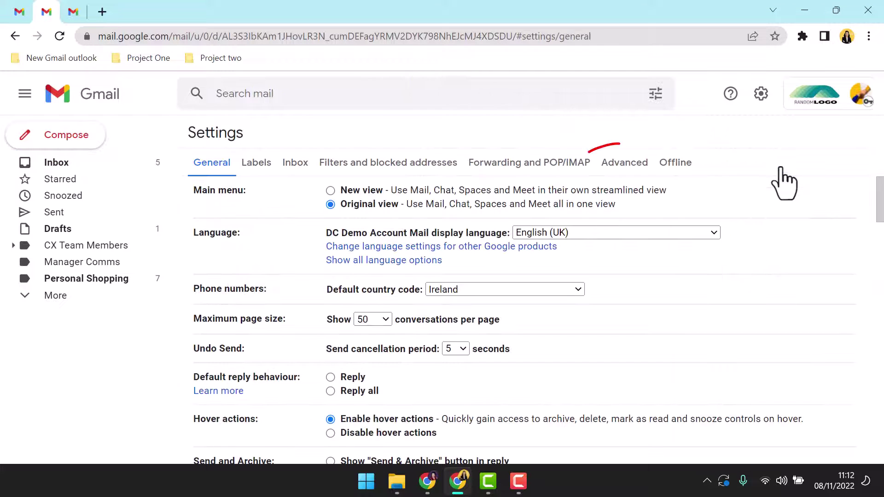
pyautogui.click(629, 168)
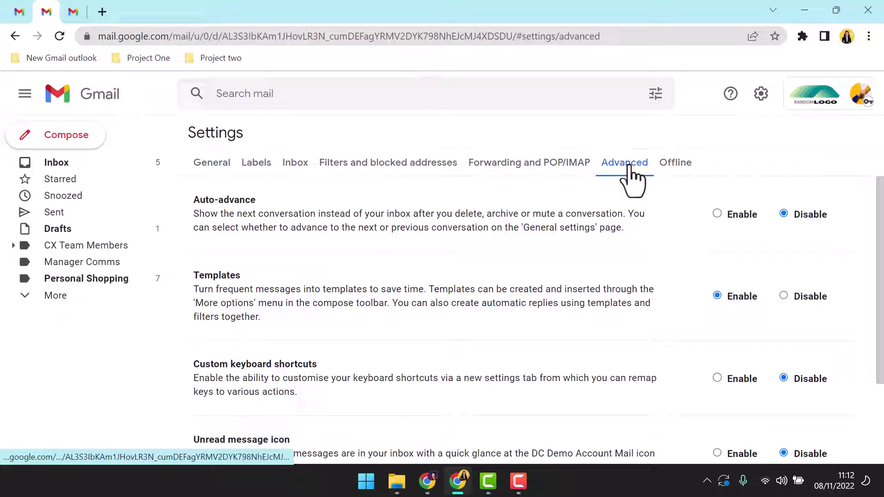
pyautogui.scroll(-3, 681, 342)
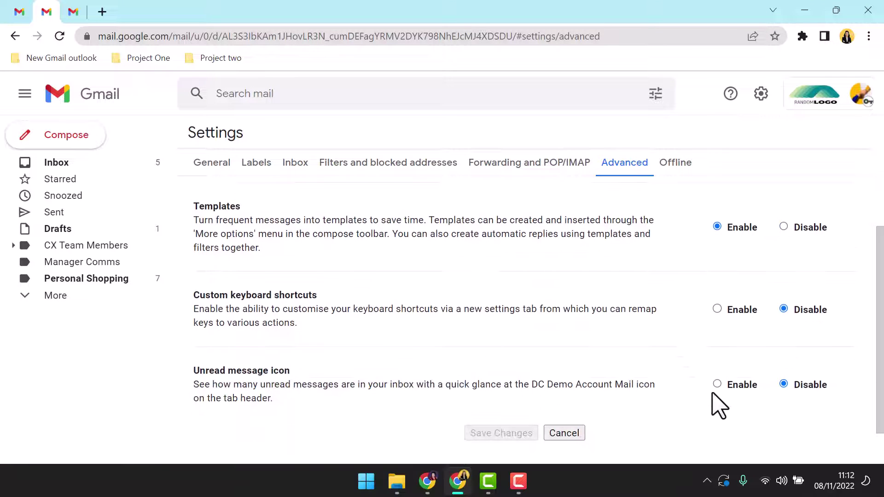
pyautogui.click(718, 385)
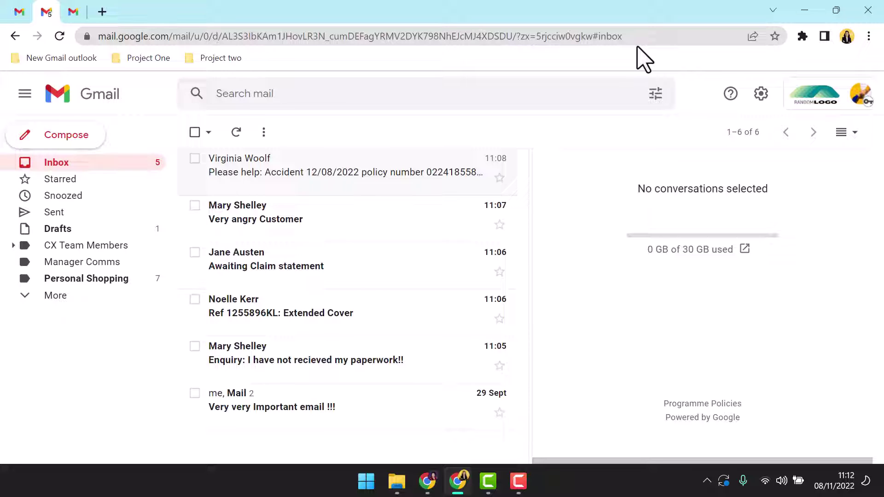
# Turn on desktop notifications for all new mail with the Welcome sound and save
pyautogui.click(763, 97)
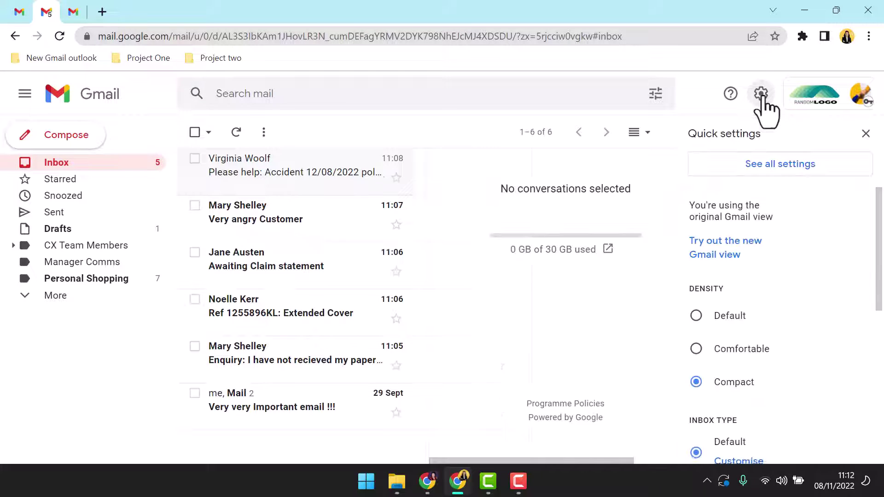
pyautogui.click(763, 165)
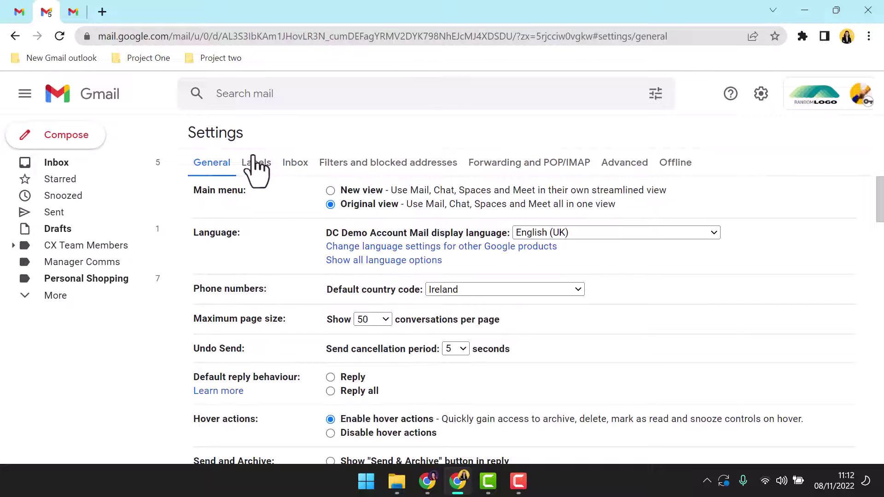
pyautogui.scroll(-20, 226, 359)
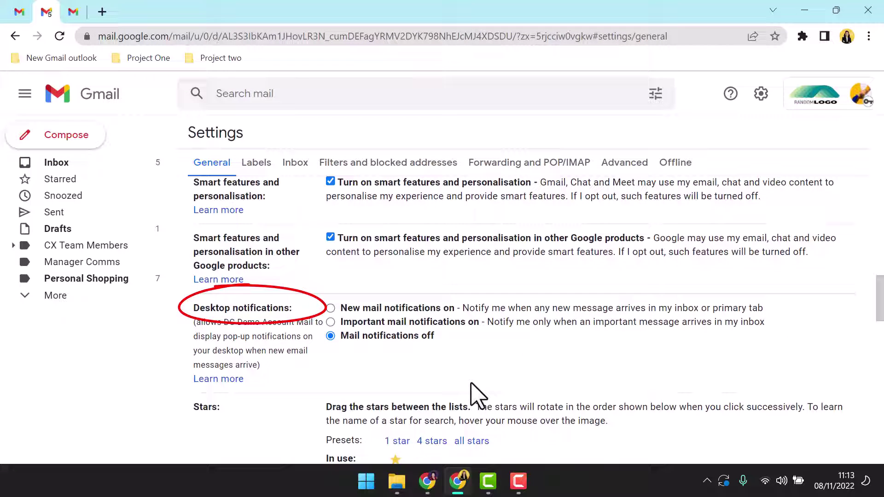
pyautogui.click(331, 309)
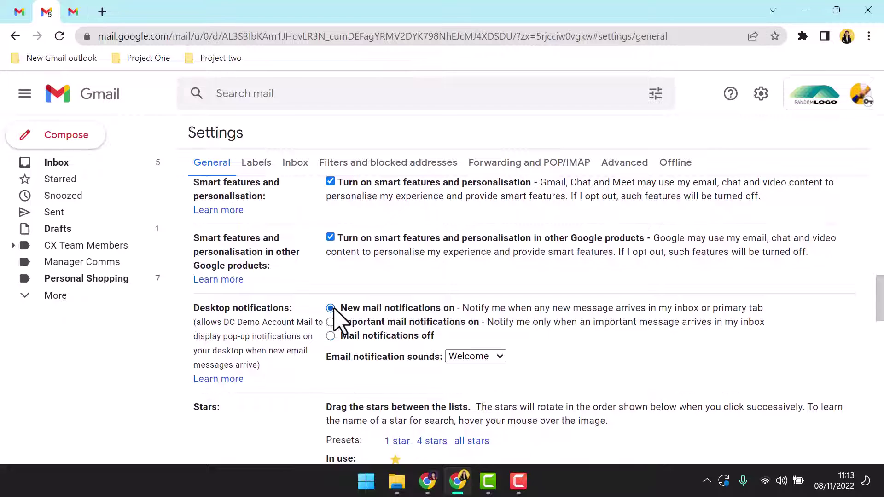
pyautogui.click(501, 359)
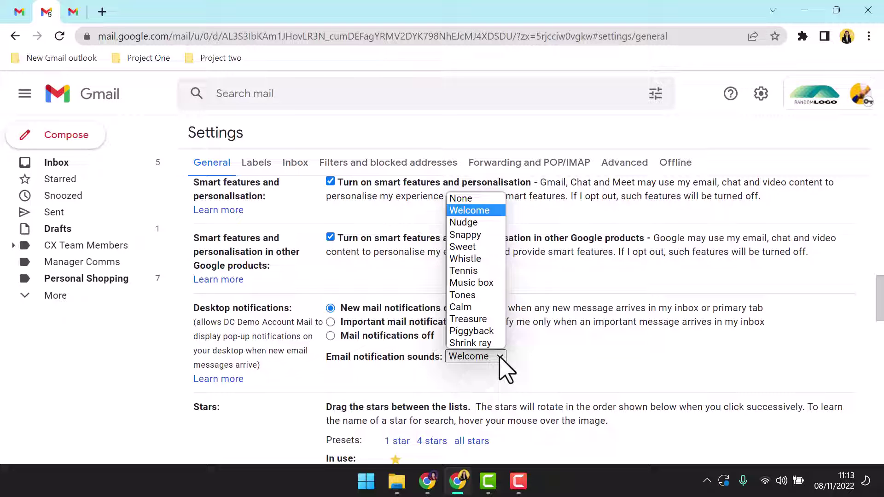
pyautogui.click(500, 360)
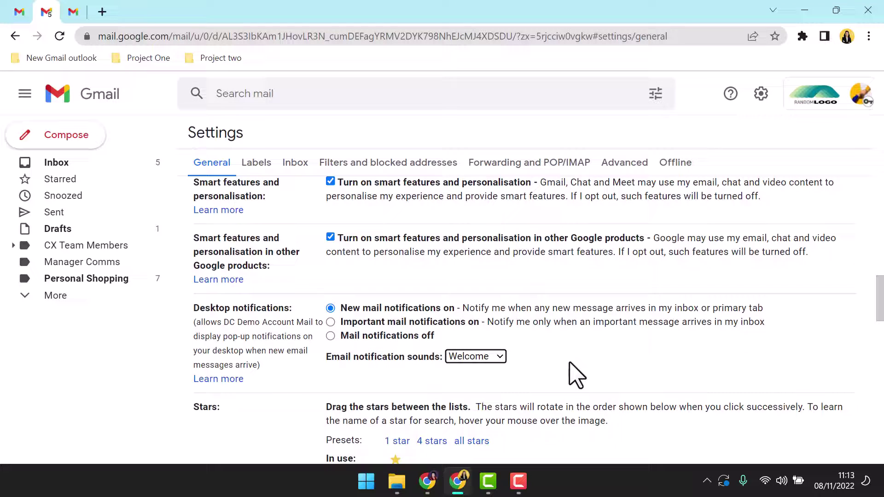
pyautogui.scroll(-10, 573, 375)
pyautogui.scroll(-10, 573, 375)
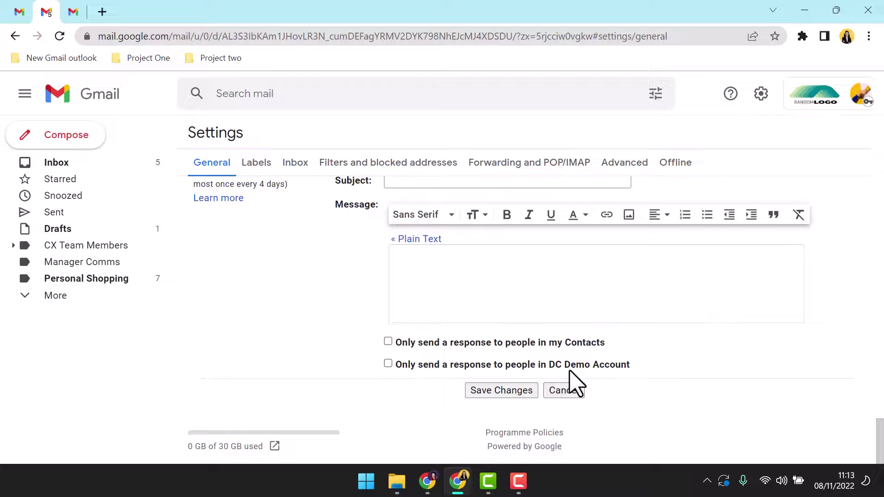
pyautogui.click(506, 395)
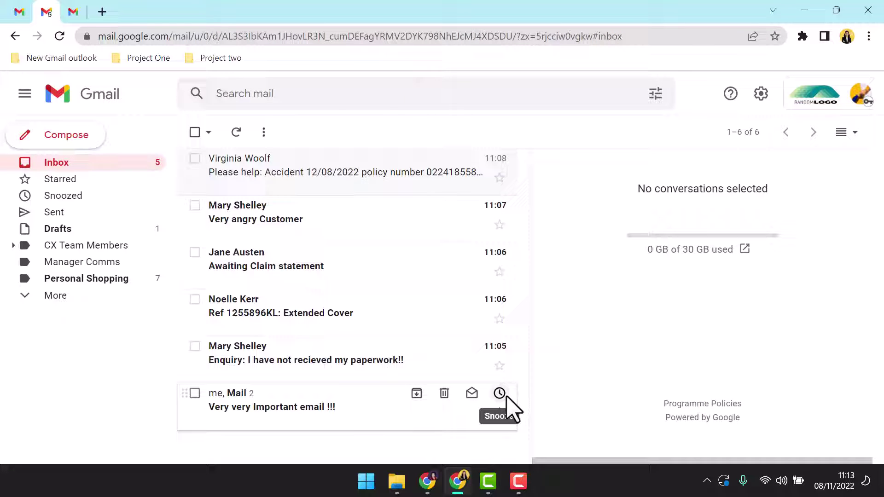
# In the third inbox, confirm the Gmail site is allowed to send notifications
pyautogui.click(73, 13)
pyautogui.click(761, 94)
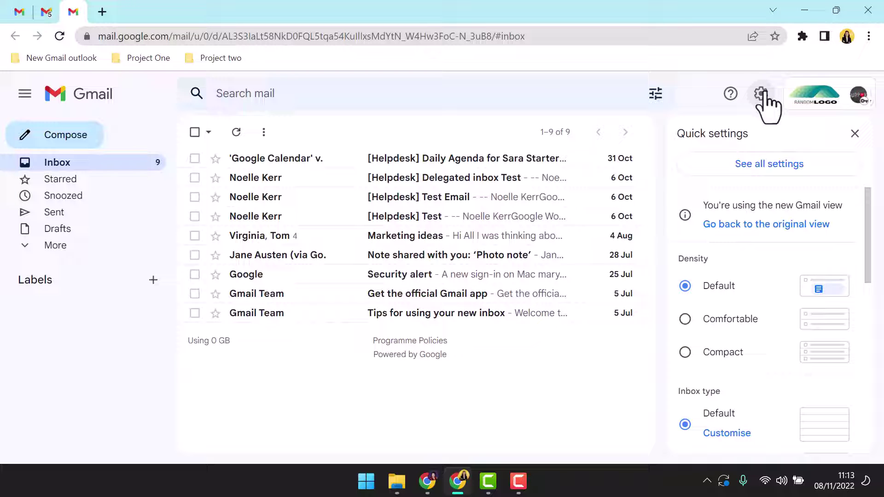
pyautogui.click(764, 166)
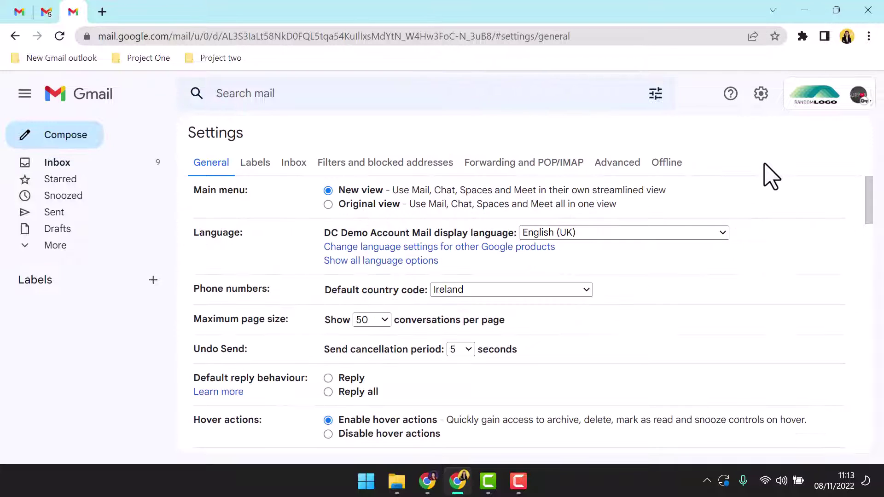
pyautogui.click(59, 164)
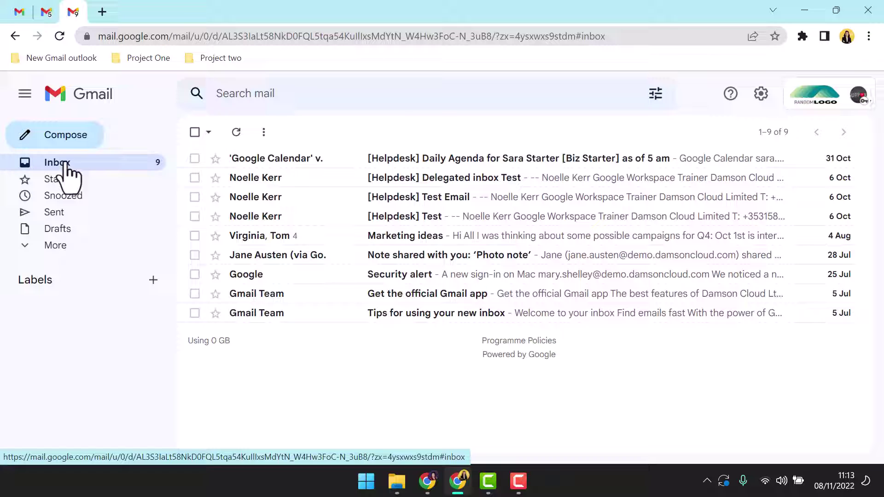
pyautogui.click(87, 37)
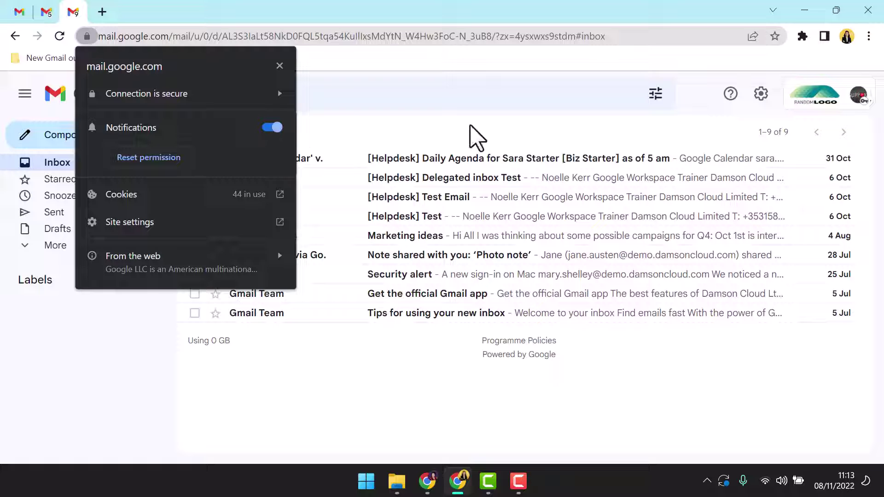
pyautogui.click(474, 138)
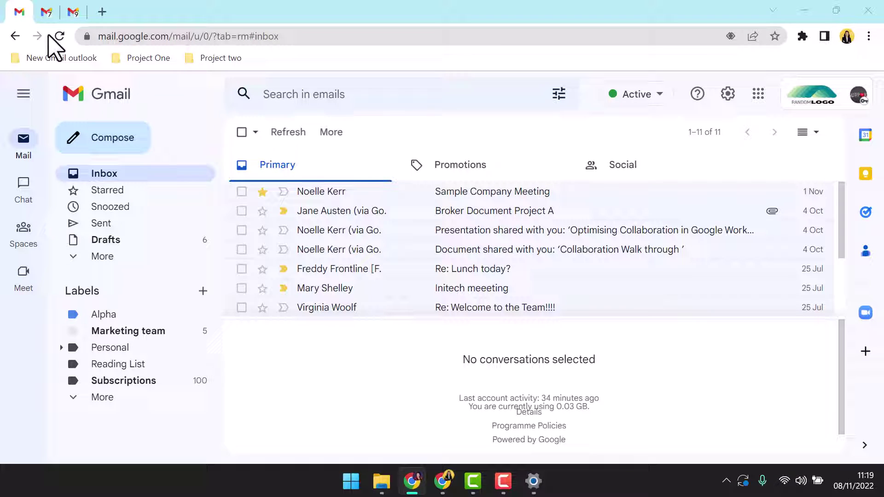
# Label the newest policy enquiry email in the second inbox with a CX Team Members sub-label
pyautogui.click(45, 12)
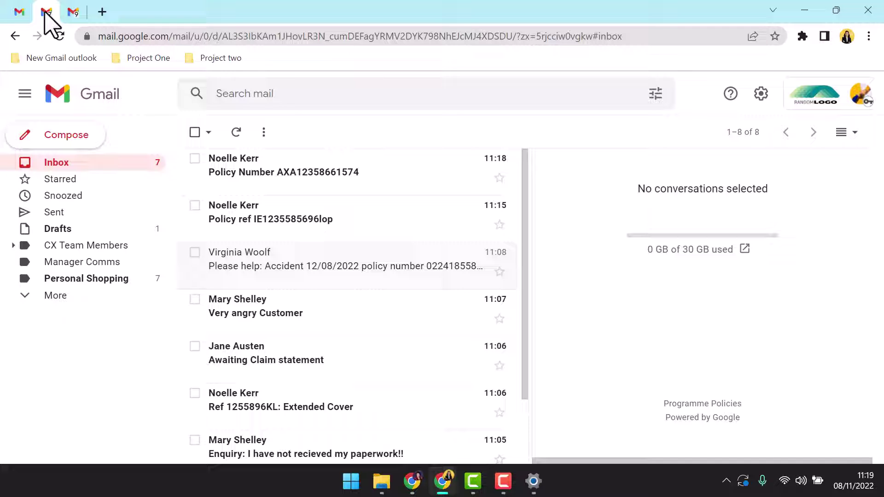
pyautogui.click(258, 173)
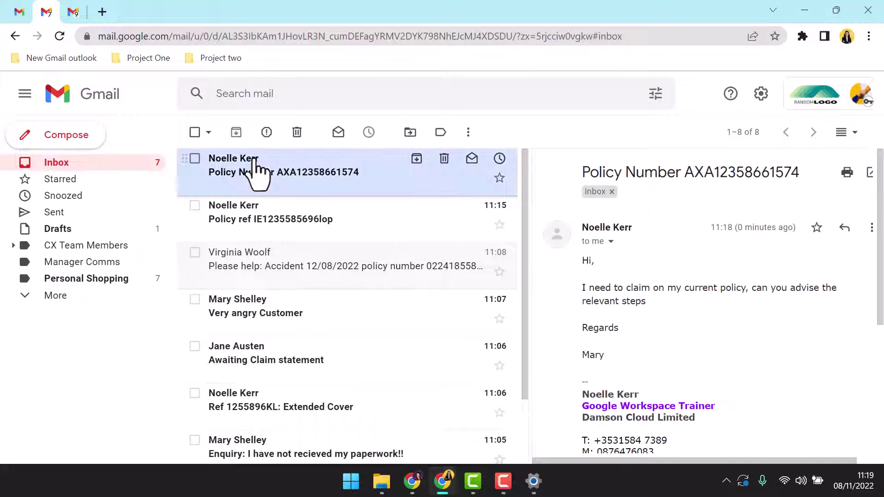
pyautogui.moveTo(256, 160)
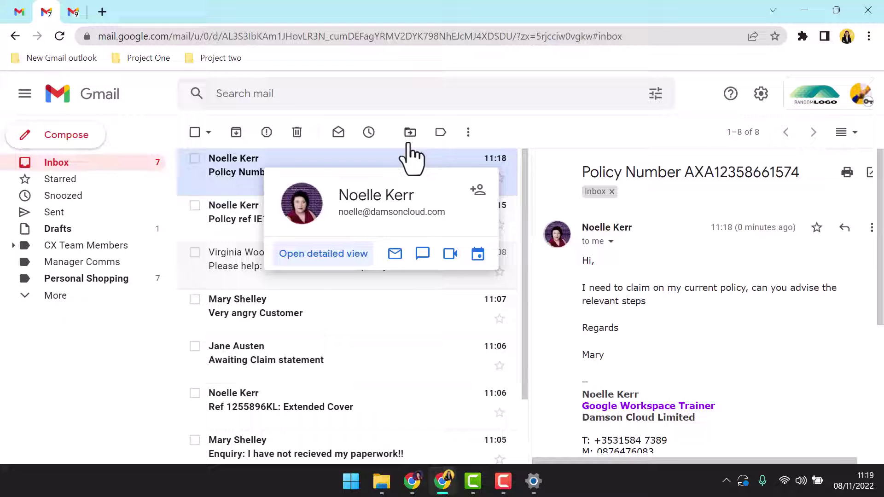
pyautogui.click(441, 132)
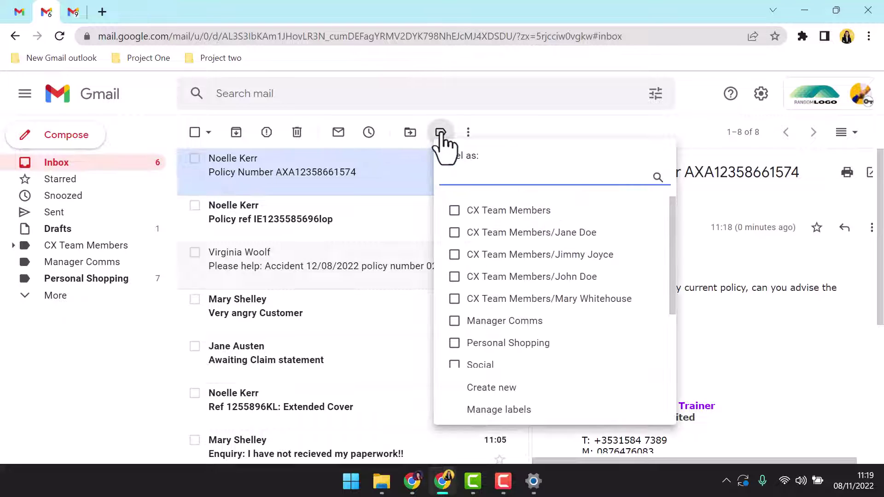
pyautogui.click(532, 277)
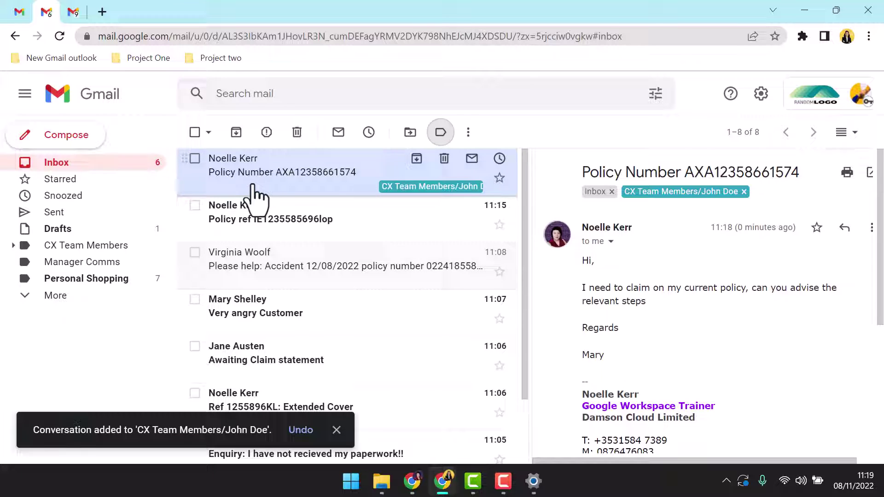
pyautogui.click(337, 429)
# Reply to the policy enquiry sender with the prepared template response
pyautogui.scroll(-5, 805, 369)
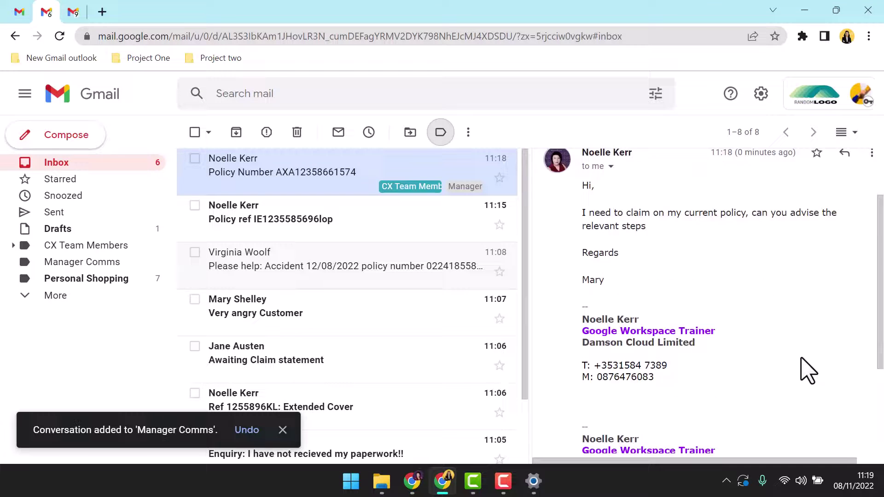
pyautogui.click(634, 409)
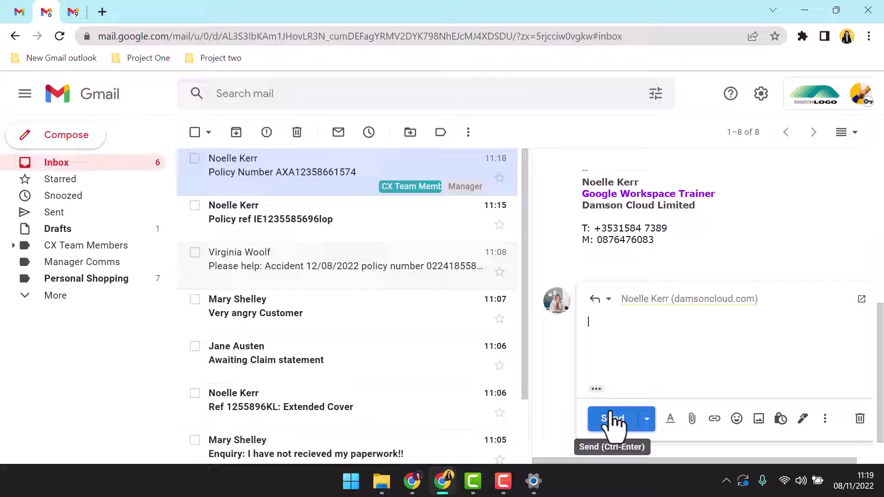
pyautogui.write('Thanks for your query, I will process this shortly.  Regards  Customer Help Team')
pyautogui.click(744, 373)
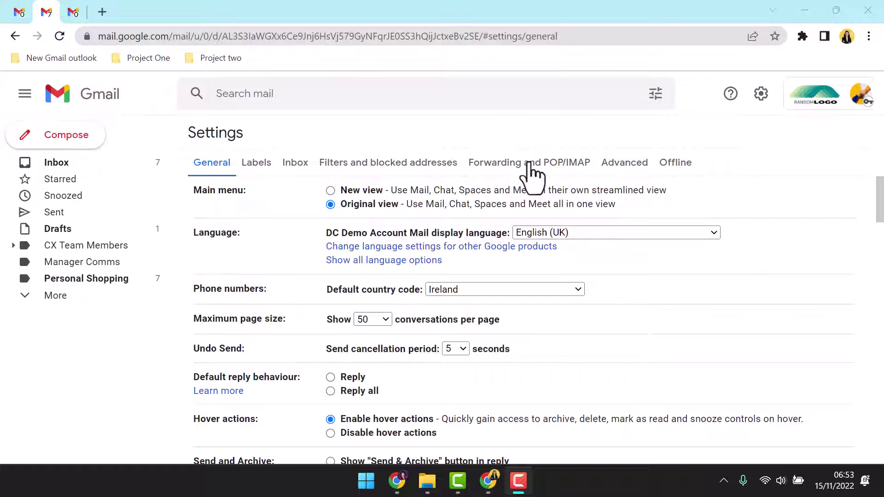
# Add the colleague's email address as a new forwarding address
pyautogui.click(530, 164)
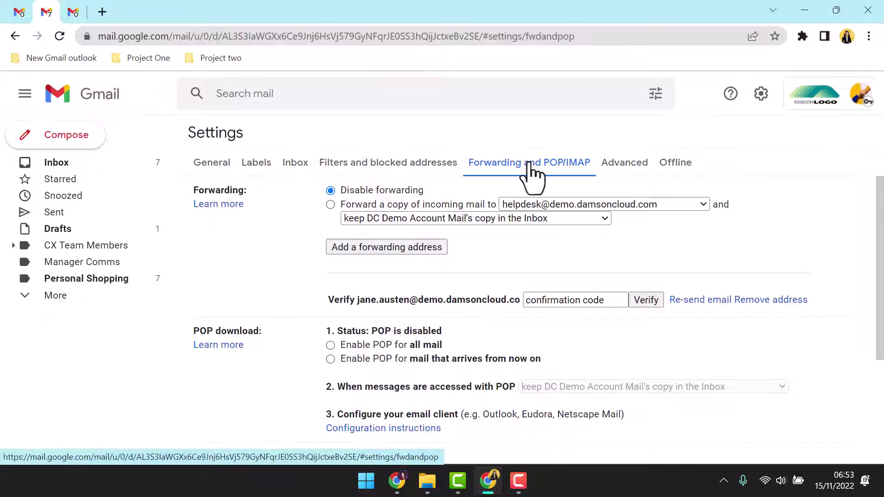
pyautogui.click(408, 246)
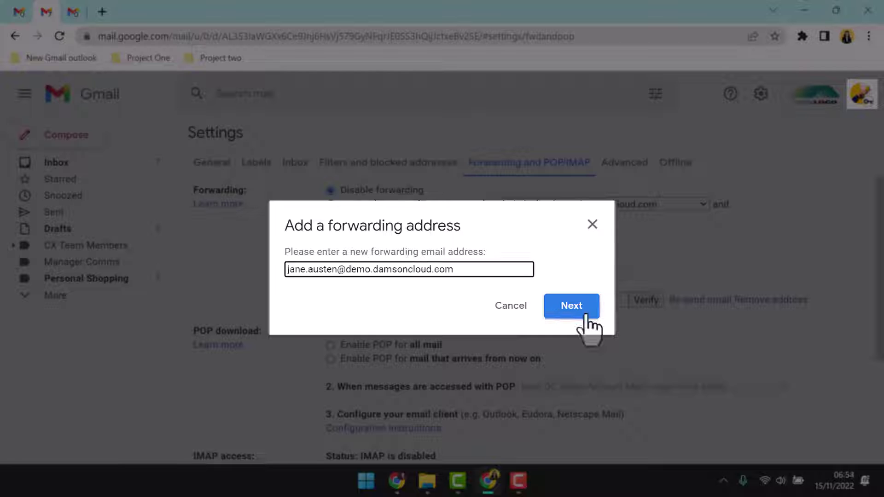
pyautogui.click(585, 319)
pyautogui.click(568, 310)
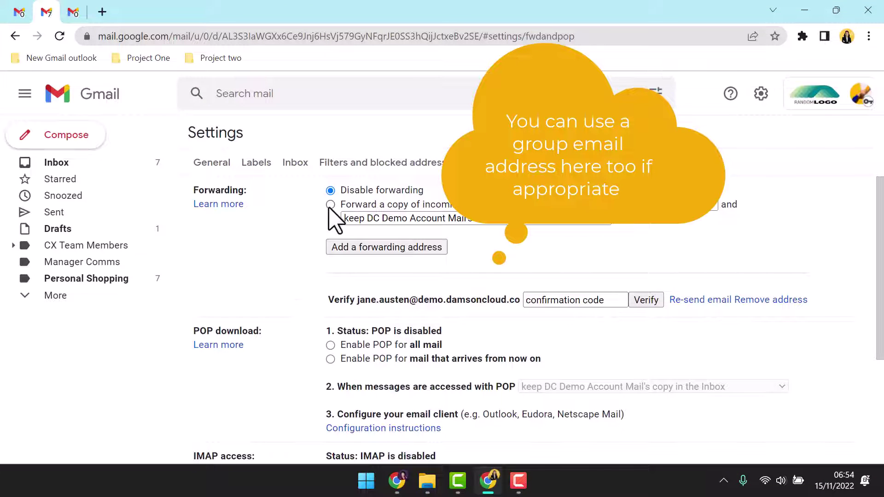
# Forward incoming mail to the new address while keeping Gmail's copy in the Inbox
pyautogui.click(331, 205)
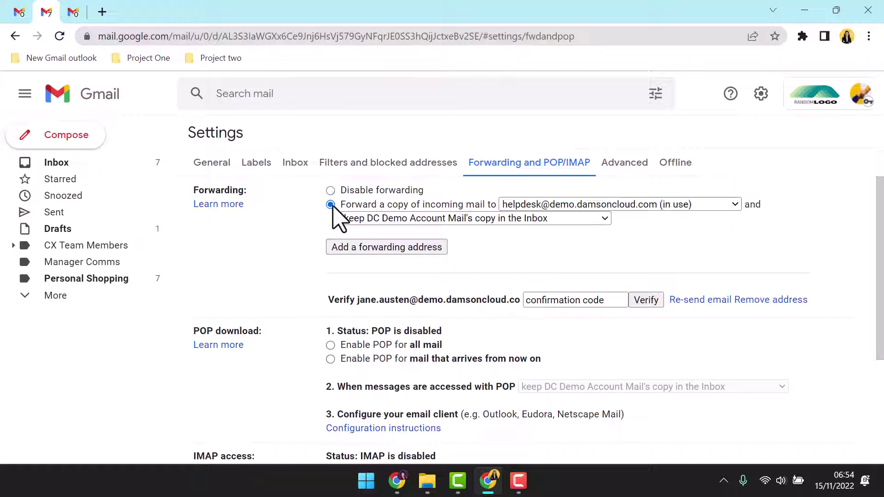
pyautogui.click(730, 209)
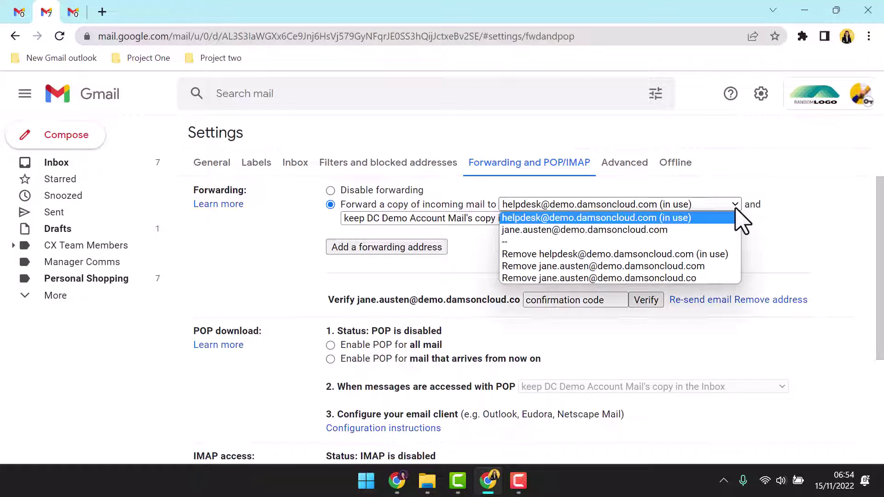
pyautogui.click(731, 230)
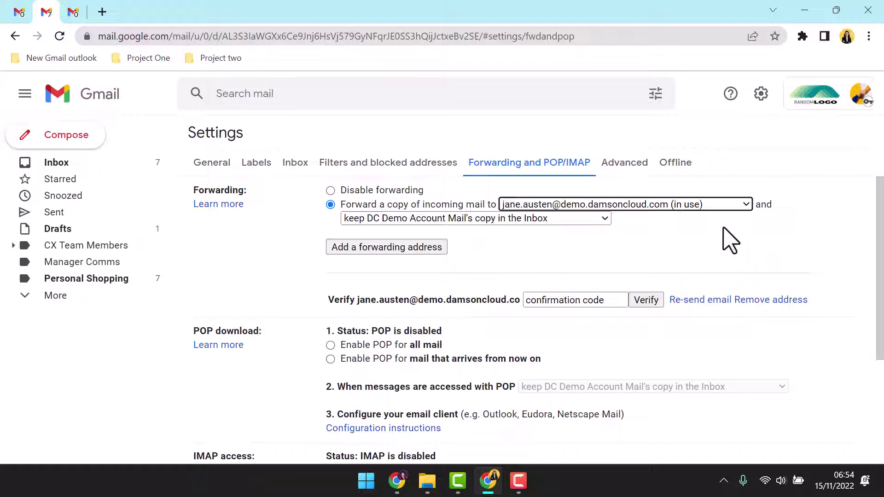
pyautogui.click(604, 220)
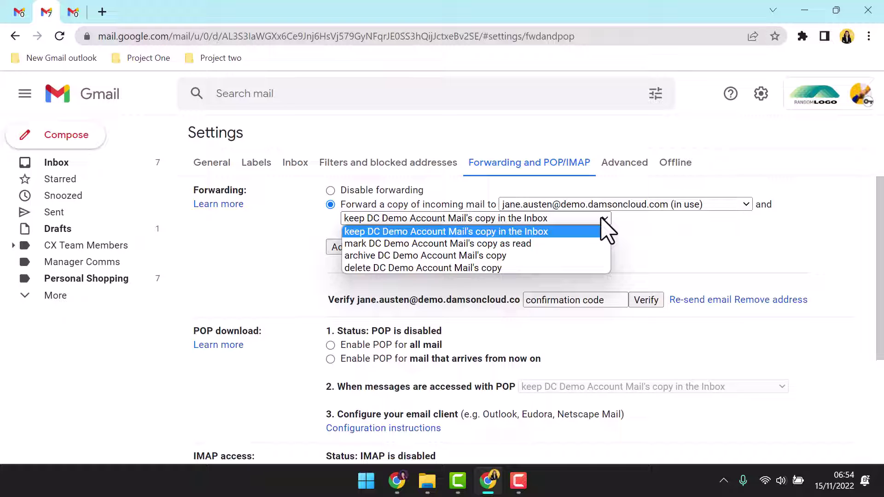
pyautogui.click(603, 232)
pyautogui.scroll(-4, 654, 242)
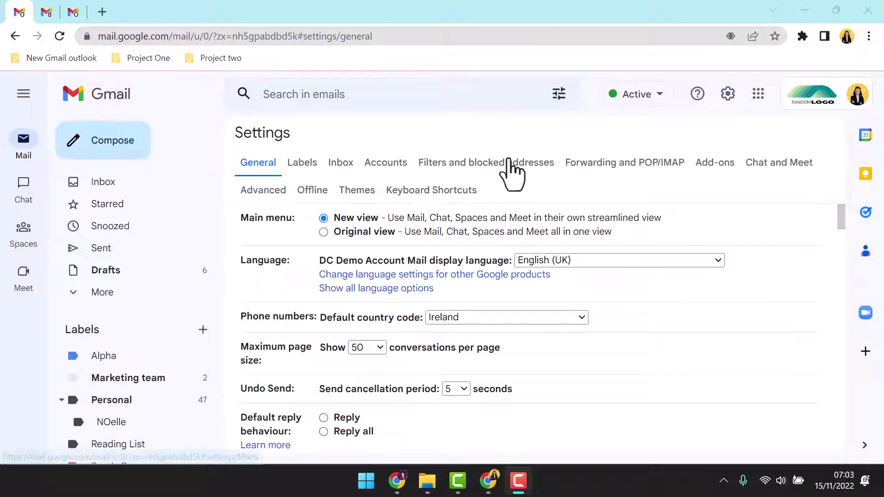
# Build a filter matching mail to the colleague's address that applies the colleague's Comms label
pyautogui.click(508, 161)
pyautogui.click(499, 322)
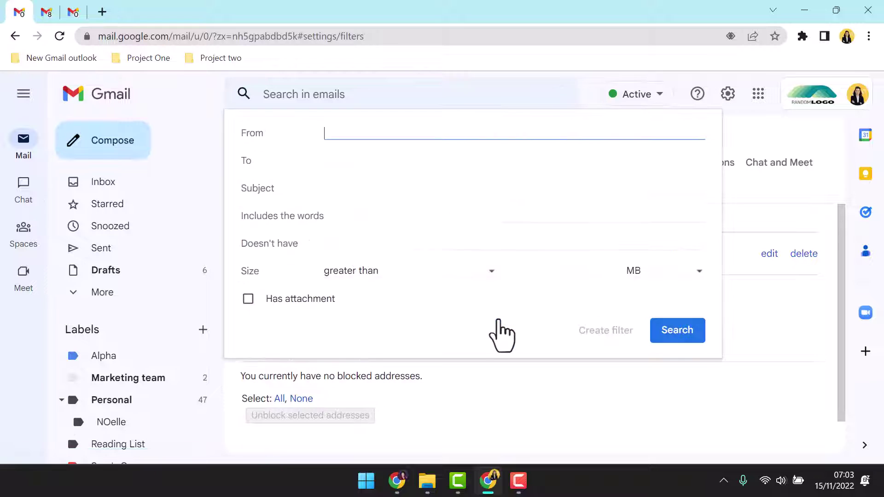
pyautogui.click(346, 159)
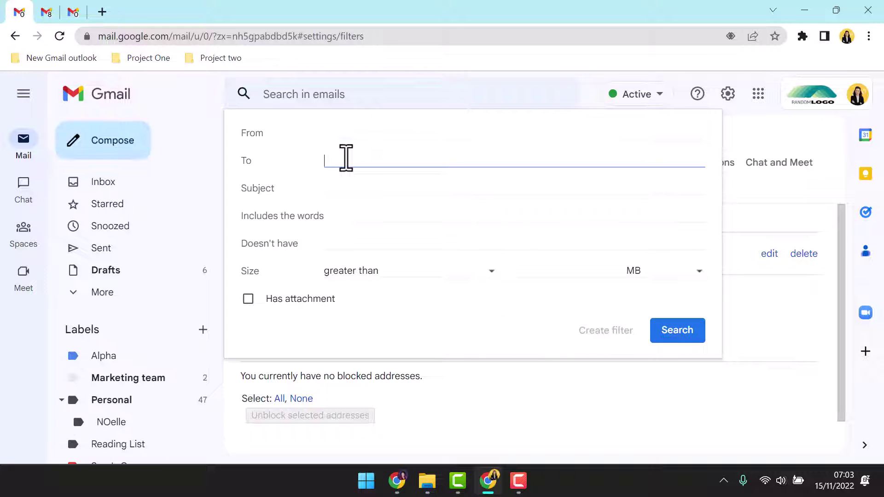
pyautogui.click(472, 189)
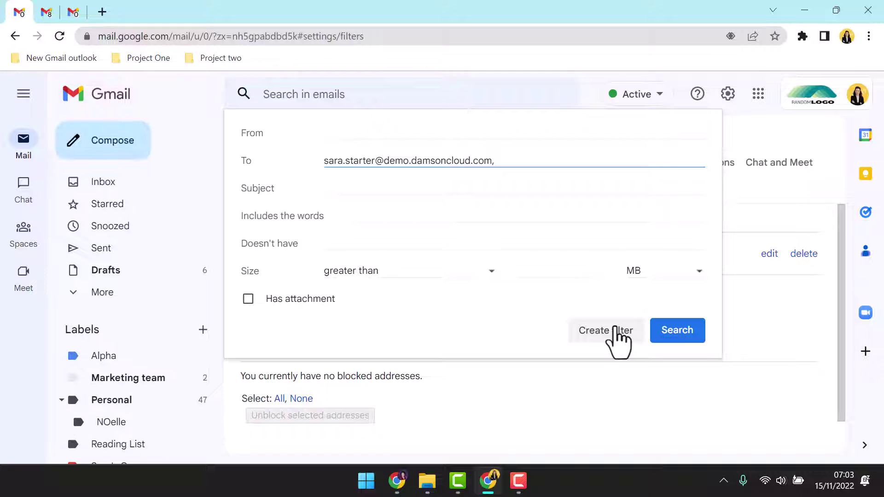
pyautogui.click(615, 329)
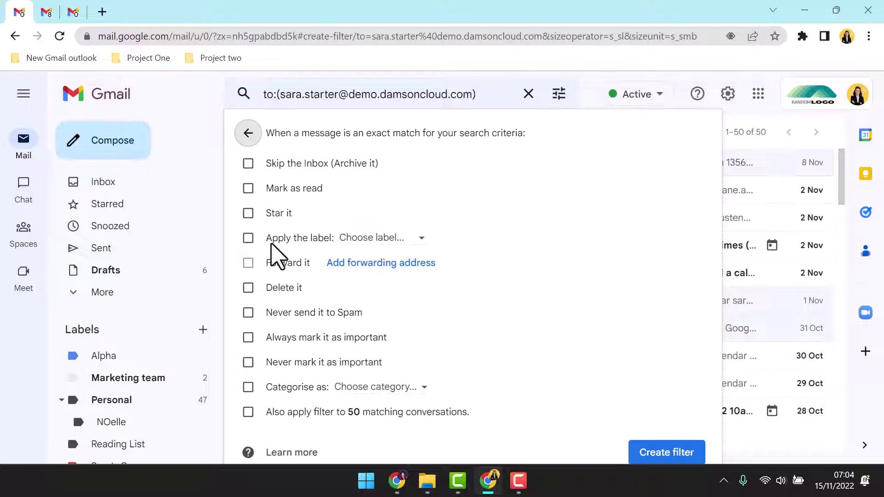
pyautogui.click(249, 238)
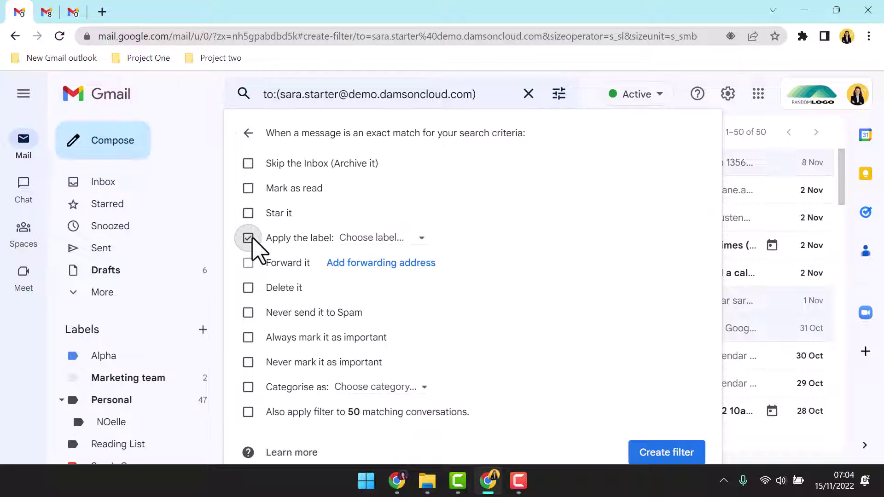
pyautogui.click(421, 238)
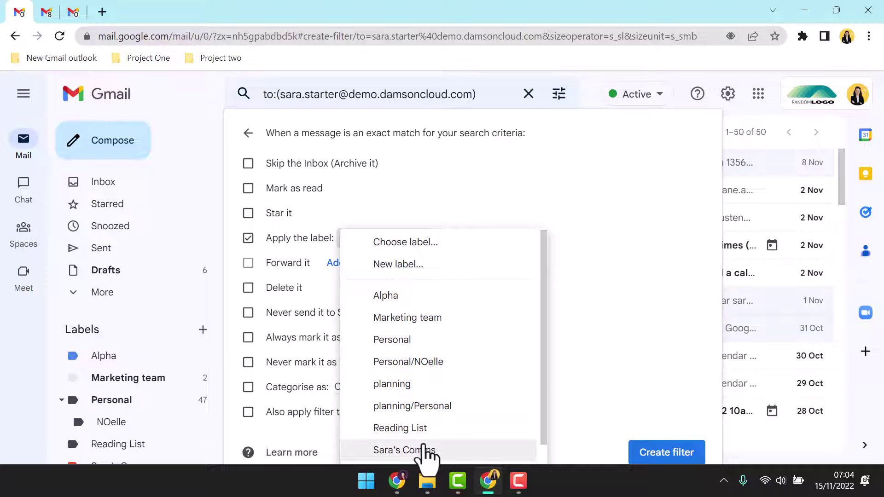
pyautogui.click(426, 450)
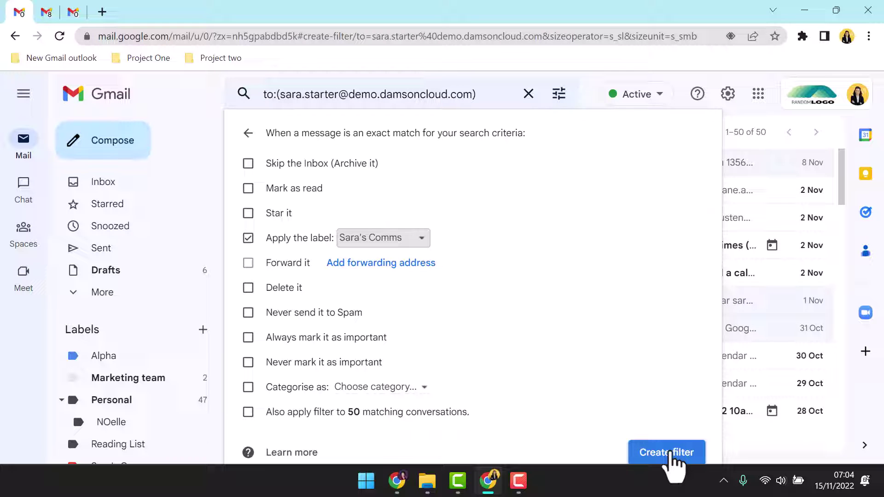
# Save the new filter with its Comms label action
pyautogui.click(671, 454)
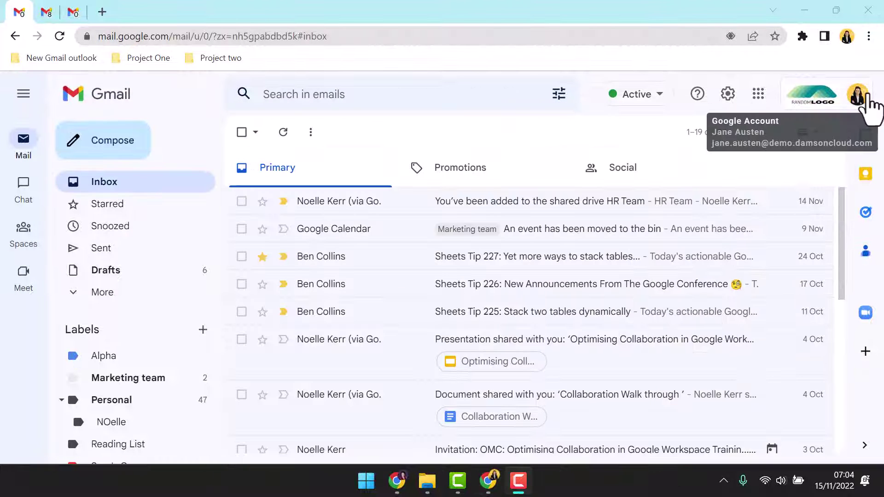